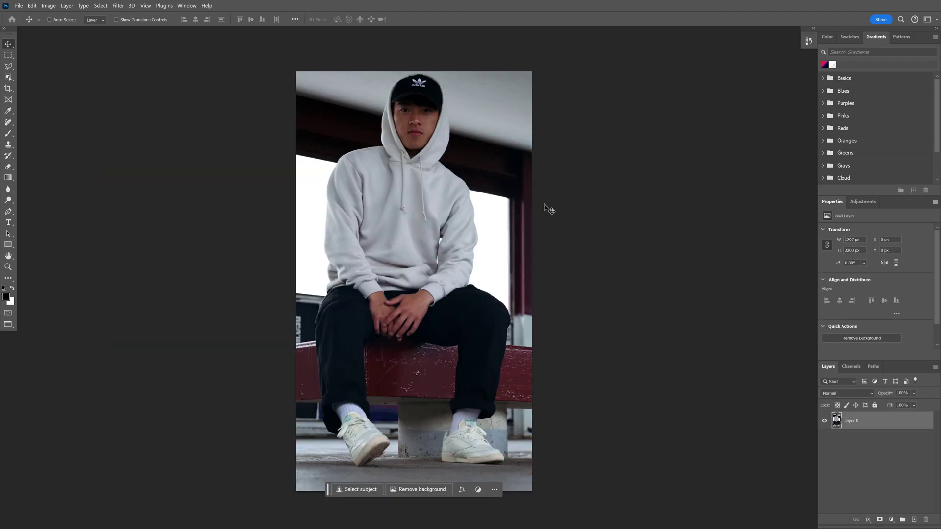
# Widen the canvas on both sides of the photo and fill the new areas using Generative Expand without a prompt
pyautogui.press('c')
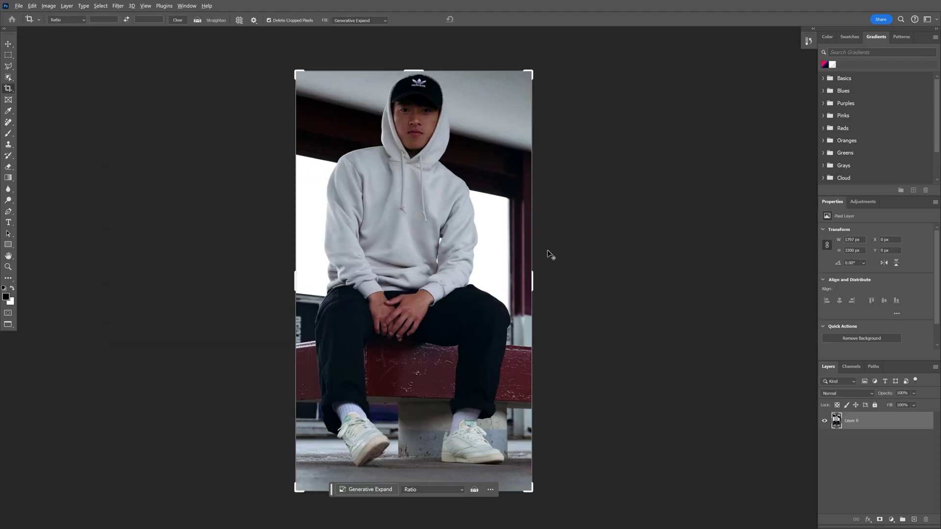
pyautogui.moveTo(533, 275); pyautogui.dragTo(620, 283)
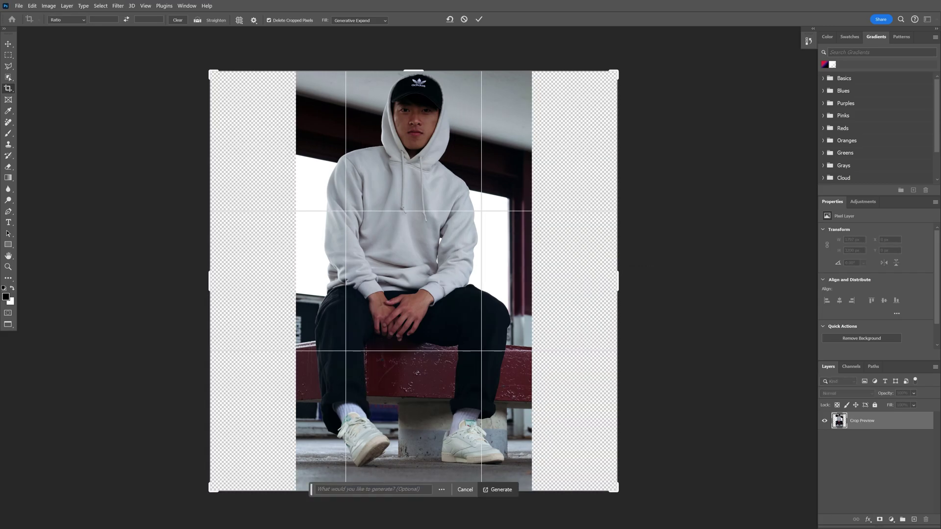
pyautogui.click(509, 489)
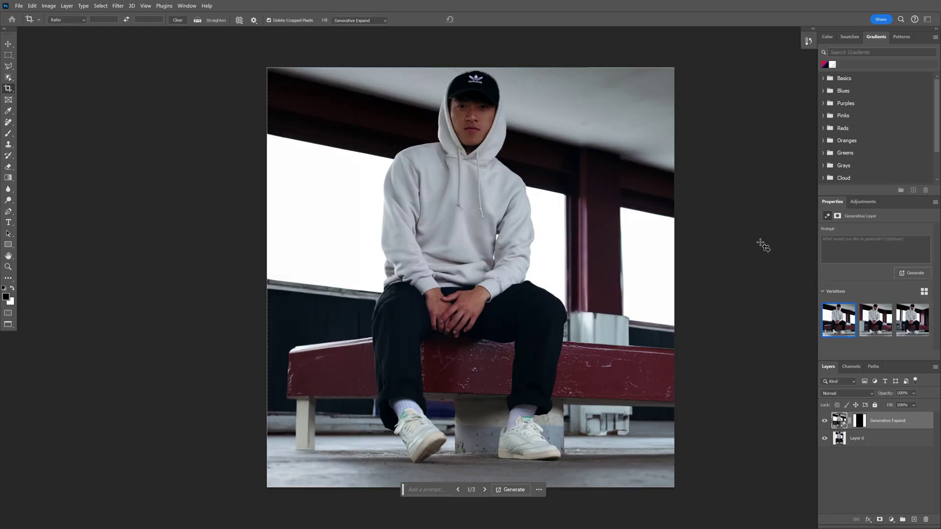
pyautogui.scroll(1, 569, 291)
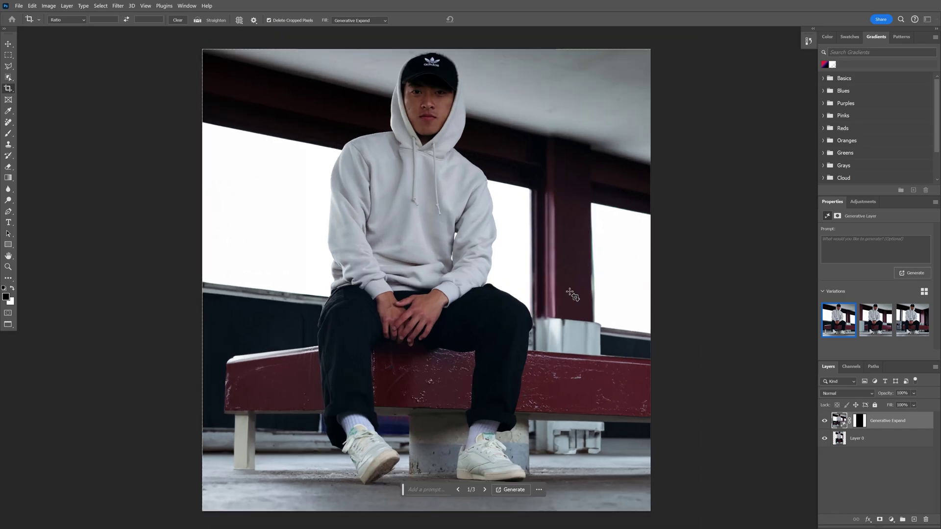
pyautogui.scroll(-1, 569, 292)
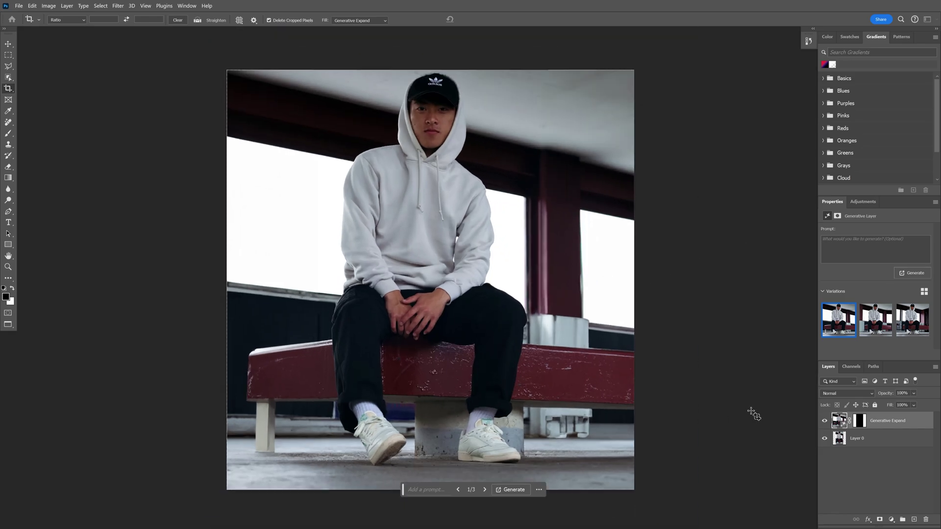
# Compare the Generative Expand layer with the original by toggling its visibility, and choose its third variation
pyautogui.click(825, 422)
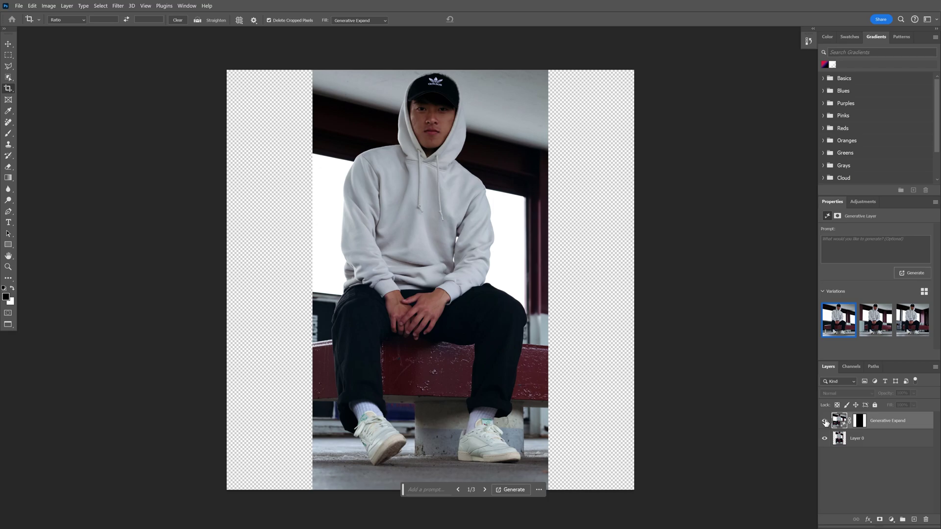
pyautogui.click(826, 422)
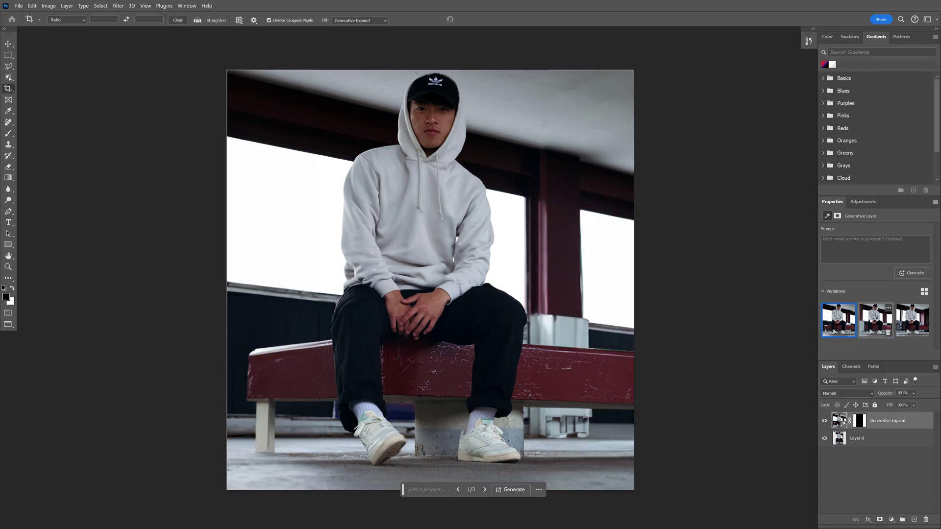
pyautogui.click(874, 320)
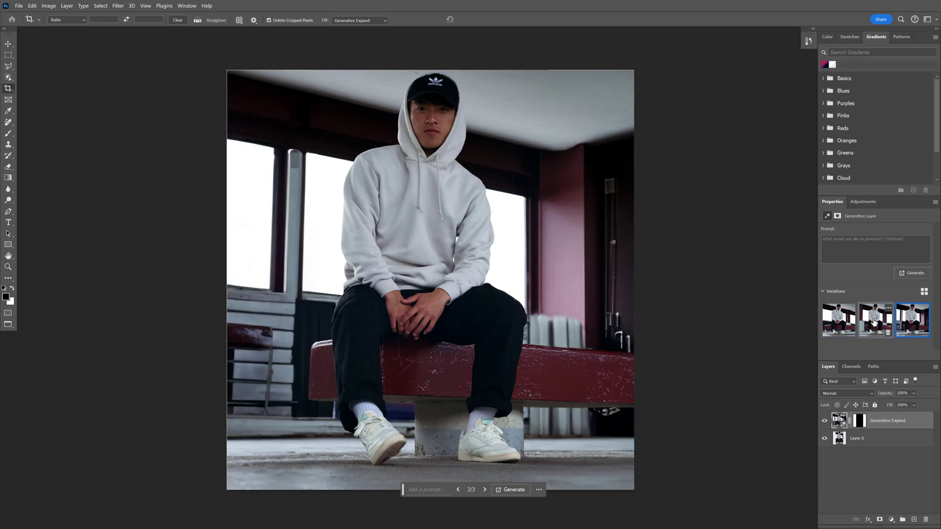
pyautogui.click(905, 319)
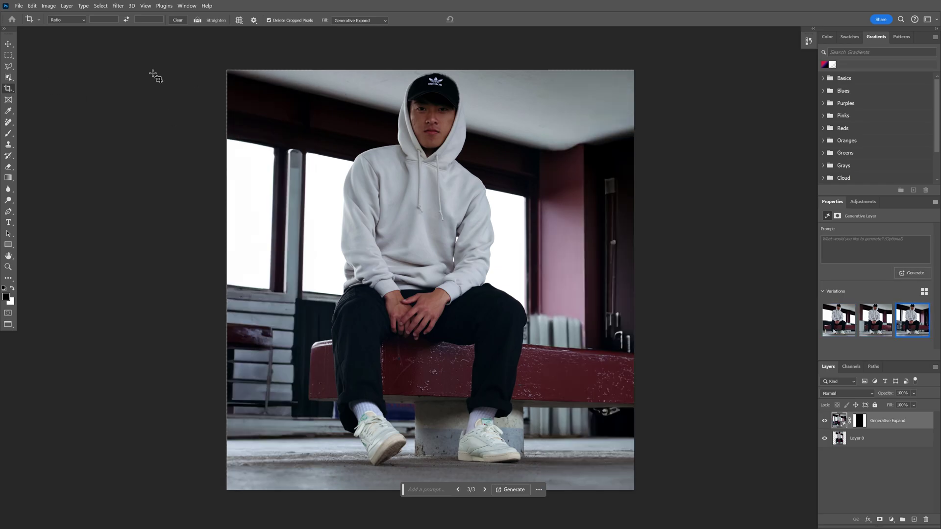
# Select both of the seated man's shoes with loose freehand Lasso outlines combined into one selection
pyautogui.click(11, 68)
pyautogui.click(38, 65)
pyautogui.scroll(5, 416, 341)
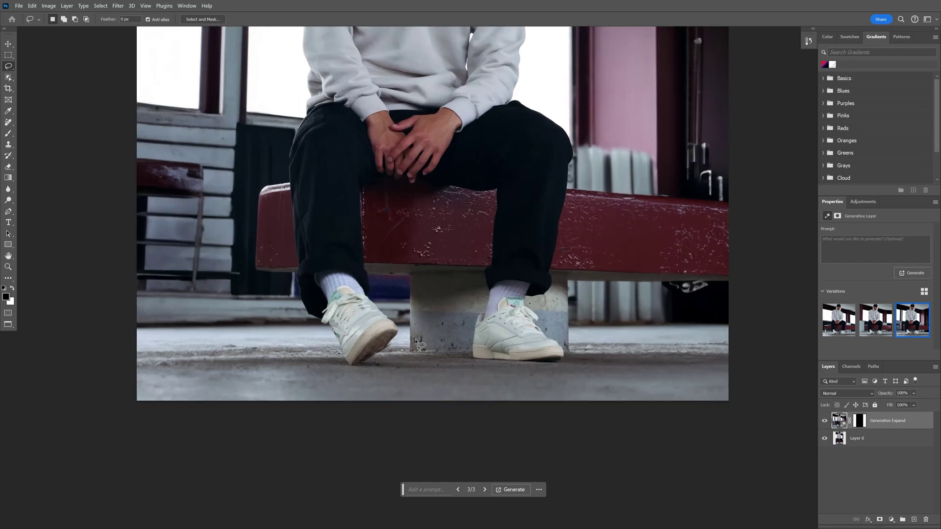
pyautogui.moveTo(359, 286); pyautogui.dragTo(343, 276)
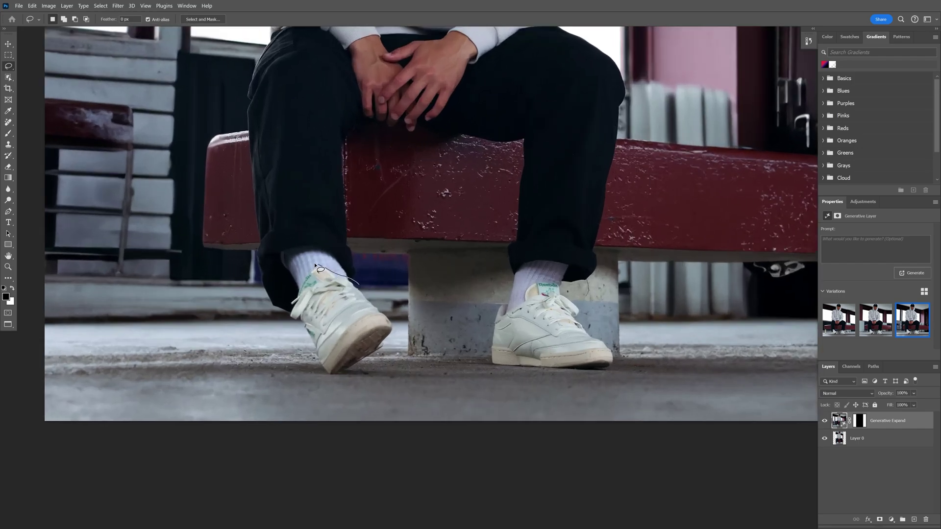
pyautogui.moveTo(308, 354); pyautogui.dragTo(362, 283)
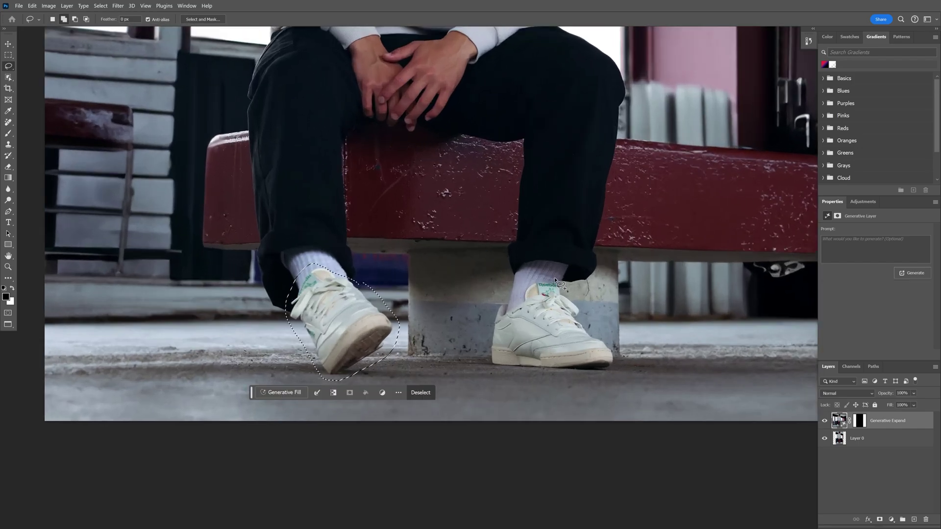
pyautogui.moveTo(563, 280); pyautogui.dragTo(510, 290)
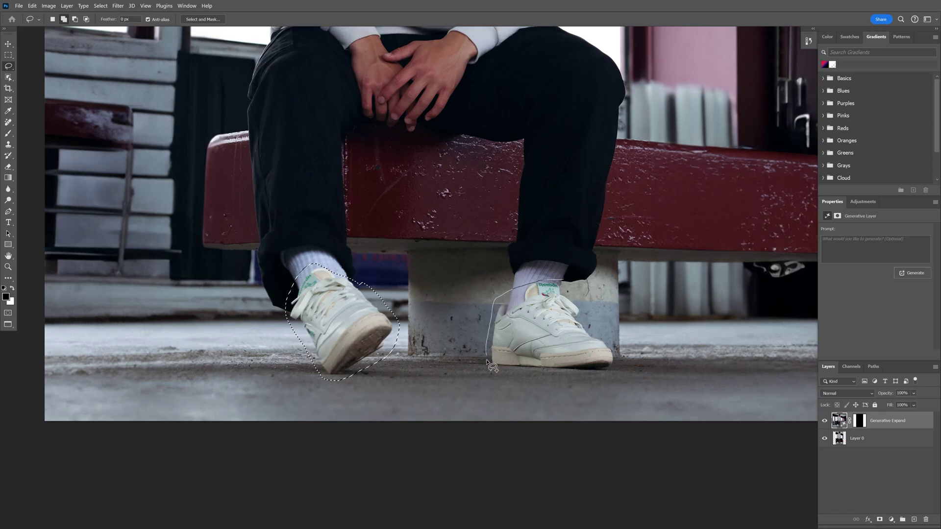
pyautogui.moveTo(493, 366); pyautogui.dragTo(586, 289)
pyautogui.scroll(1, 434, 294)
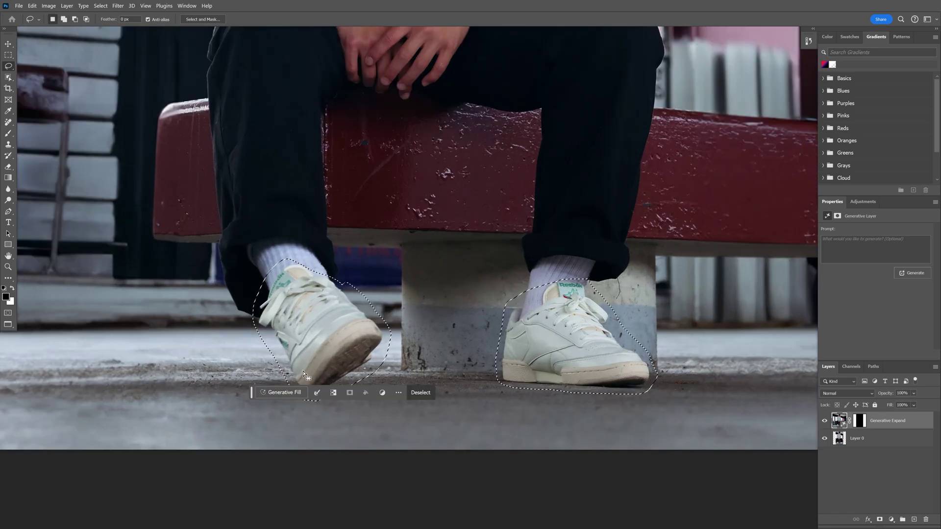
# Replace the selected shoes using Generative Fill with the prompt "Nike shoes" and generate another set of variations
pyautogui.click(291, 396)
pyautogui.write('Nike')
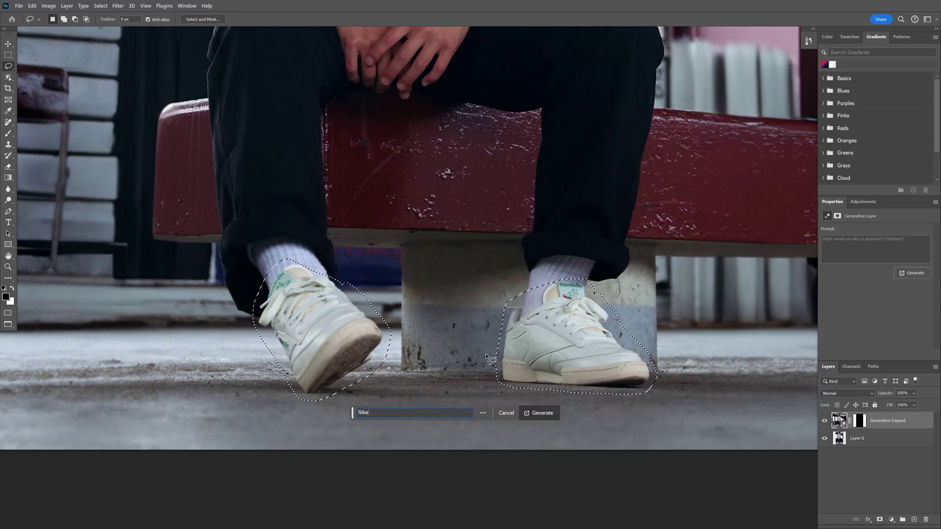
pyautogui.write(' shoes')
pyautogui.click(539, 413)
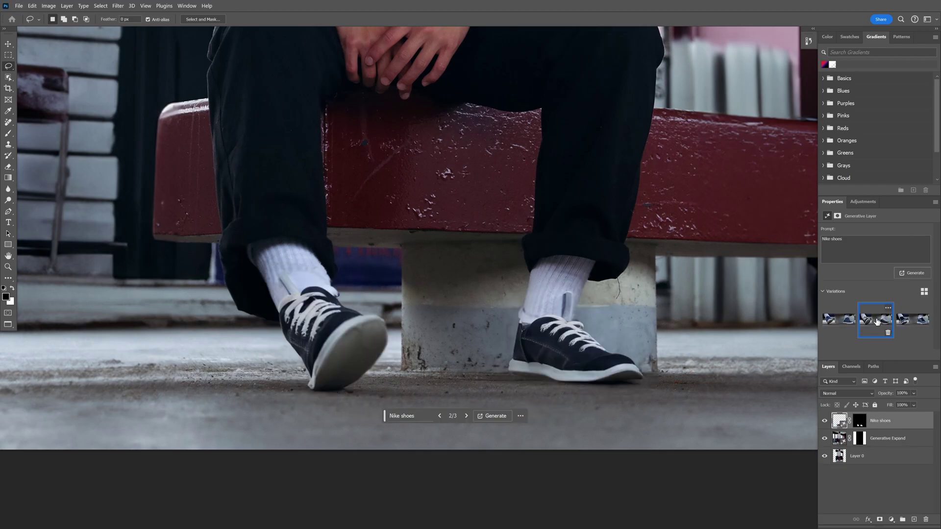
pyautogui.click(904, 321)
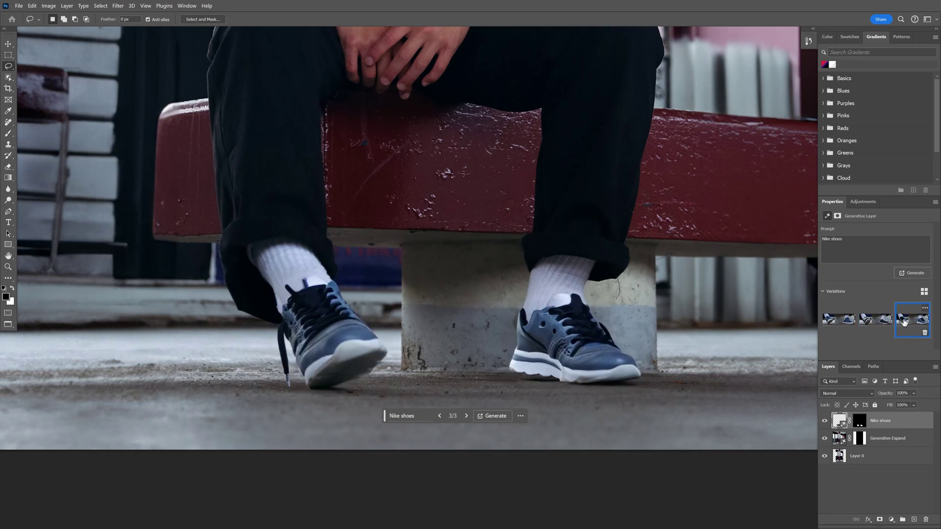
pyautogui.click(904, 273)
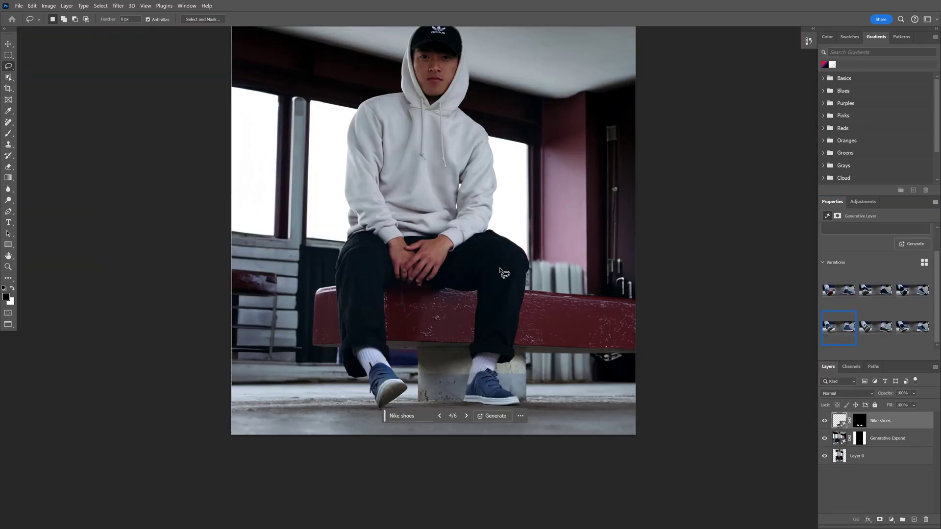
# Lasso the pipes on the dark wall at the photo's right edge and remove them using Generative Fill without a prompt
pyautogui.scroll(3, 500, 269)
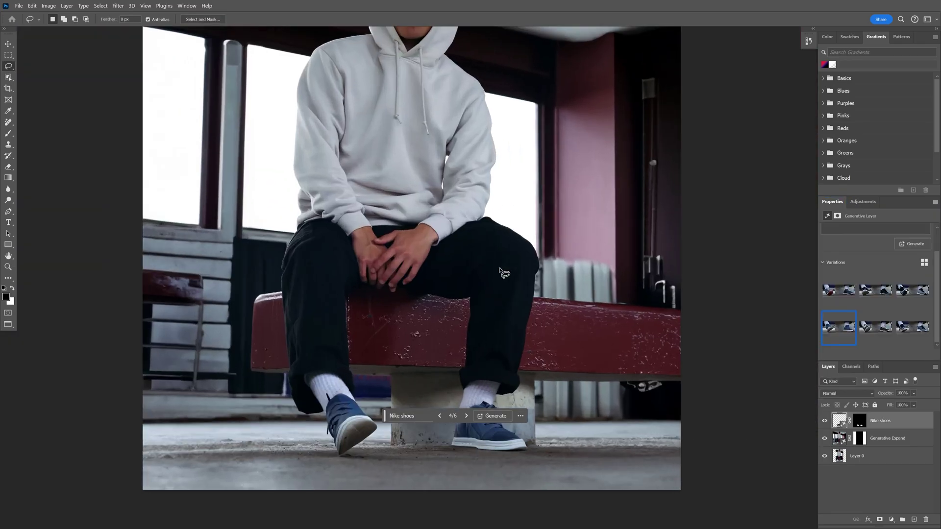
pyautogui.moveTo(653, 103); pyautogui.dragTo(593, 128)
pyautogui.moveTo(608, 87); pyautogui.dragTo(576, 99)
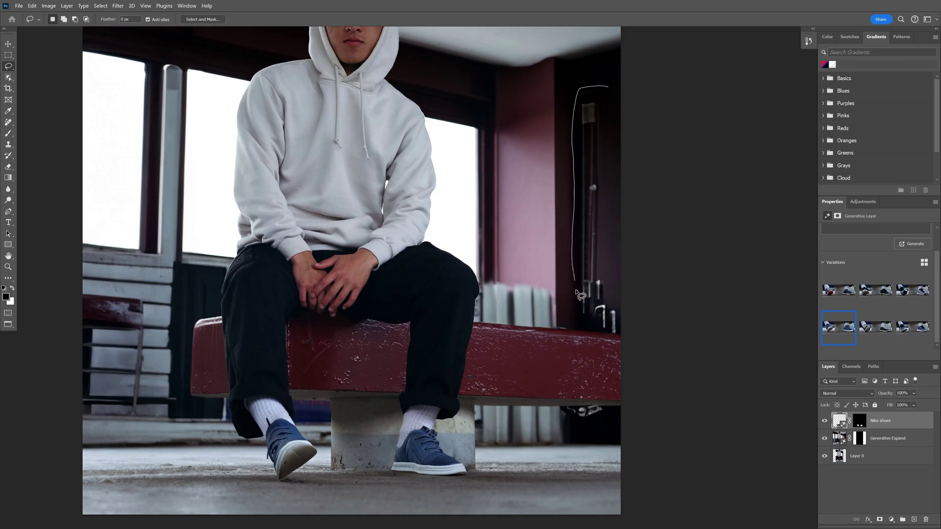
pyautogui.moveTo(583, 326); pyautogui.dragTo(621, 337)
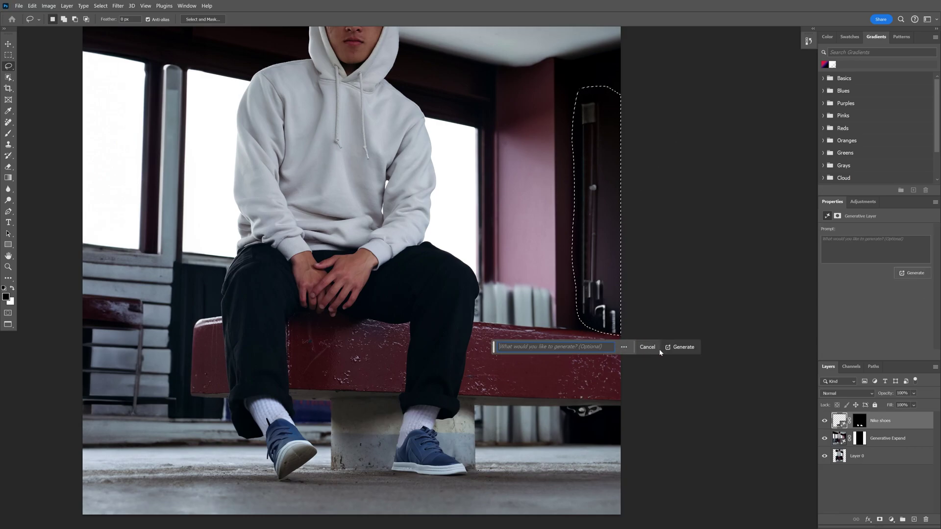
pyautogui.click(681, 349)
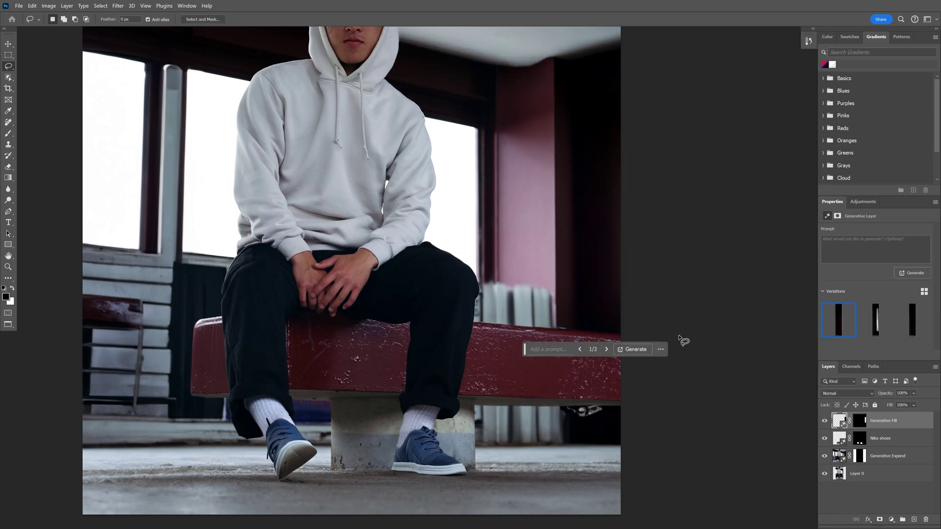
# In the red-haired woman's portrait document, move the Contextual Task Bar off the image into the empty area beside its lower left corner
pyautogui.hotkey('ctrl', '0')
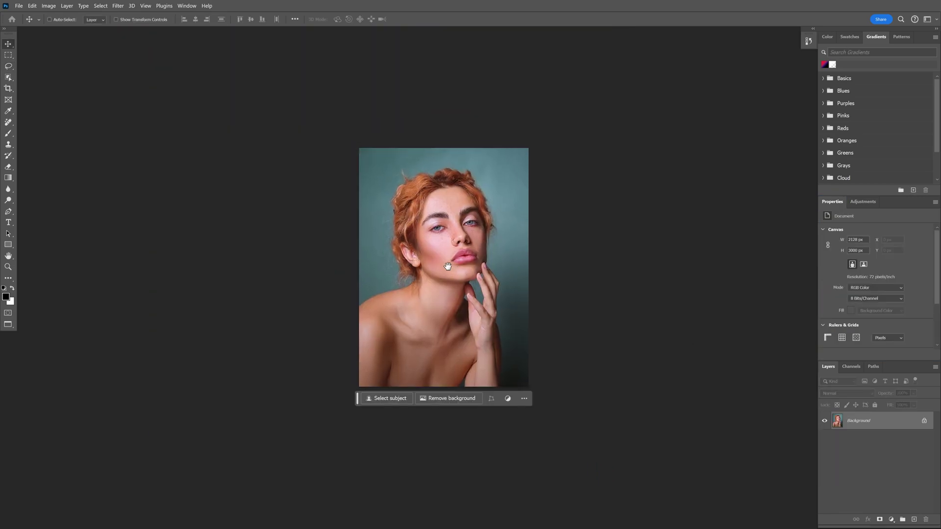
pyautogui.scroll(1, 438, 371)
pyautogui.moveTo(437, 371); pyautogui.dragTo(443, 414)
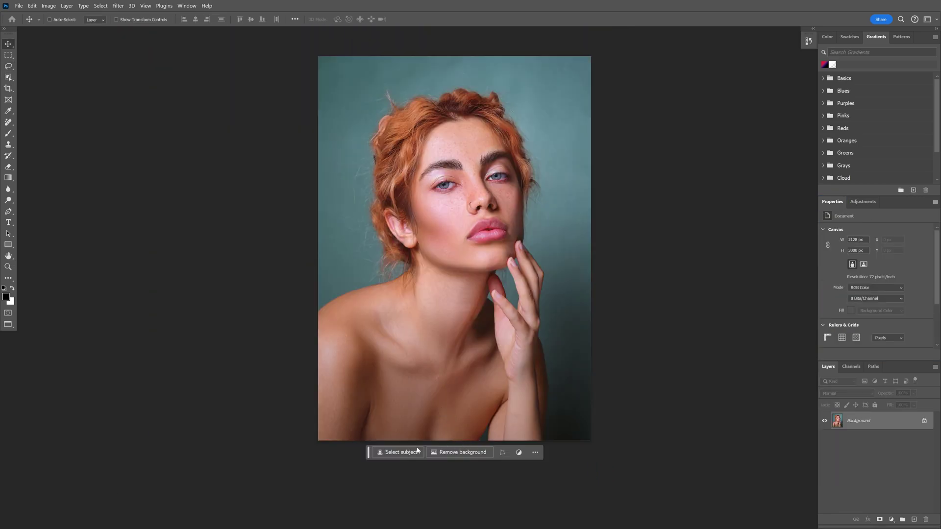
pyautogui.moveTo(368, 453)
pyautogui.mouseDown()
pyautogui.moveTo(341, 432)
pyautogui.moveTo(370, 458)
pyautogui.mouseUp()
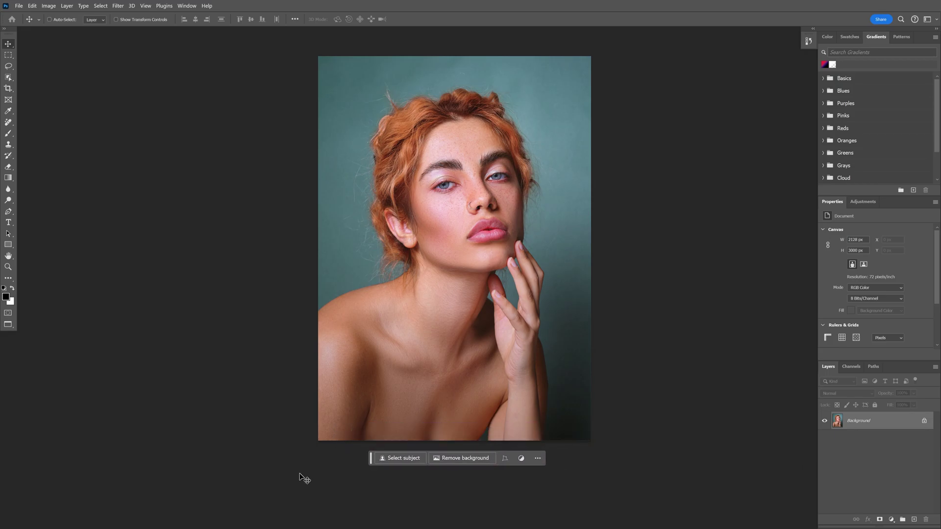
pyautogui.scroll(3, 440, 360)
pyautogui.moveTo(439, 338); pyautogui.dragTo(433, 368)
pyautogui.scroll(-1, 432, 367)
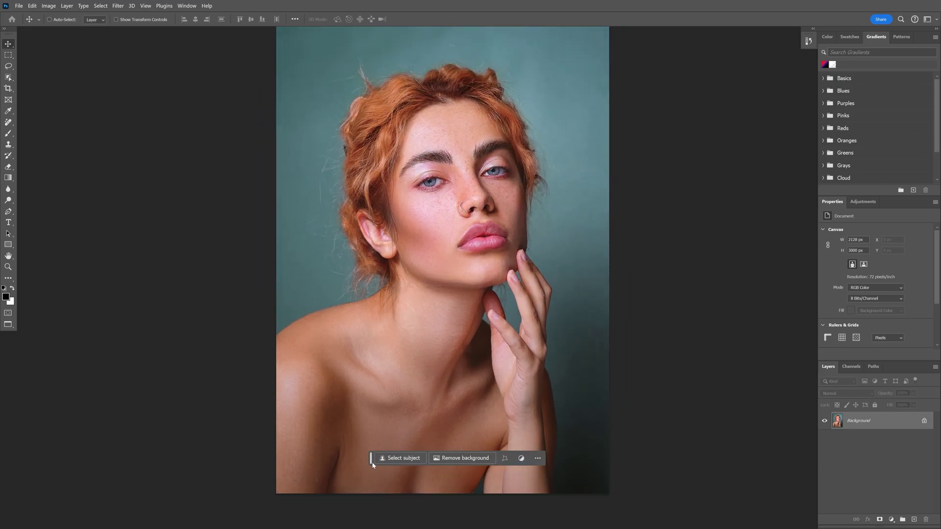
pyautogui.moveTo(372, 462); pyautogui.dragTo(74, 483)
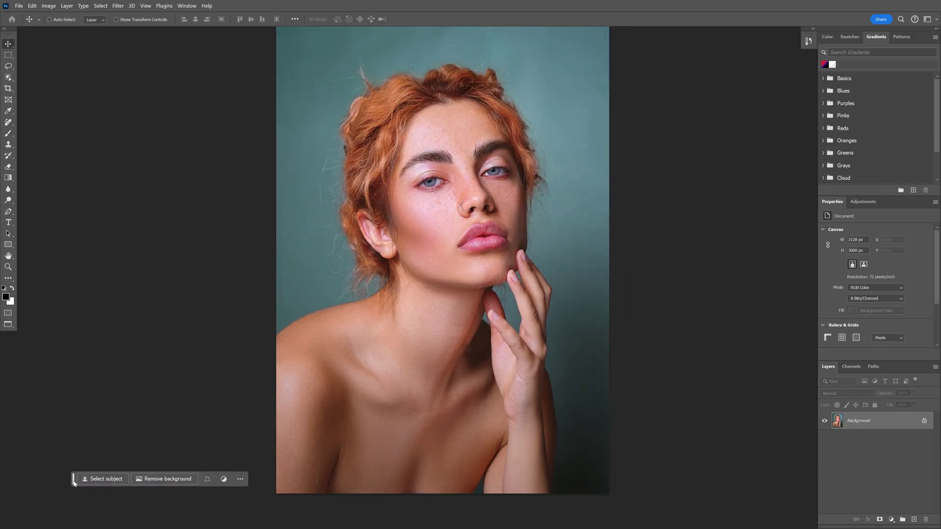
# Pin the Contextual Task Bar at its current position
pyautogui.click(240, 481)
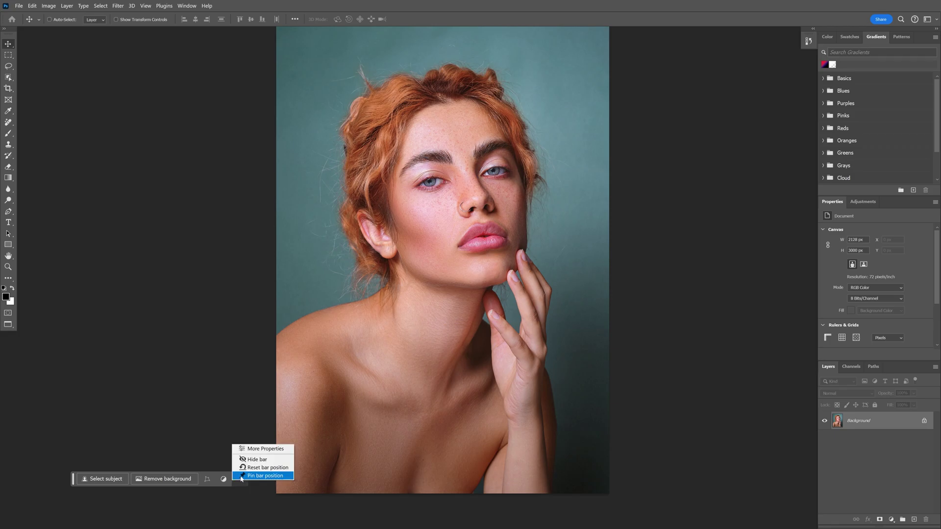
pyautogui.click(264, 475)
pyautogui.scroll(-1, 405, 338)
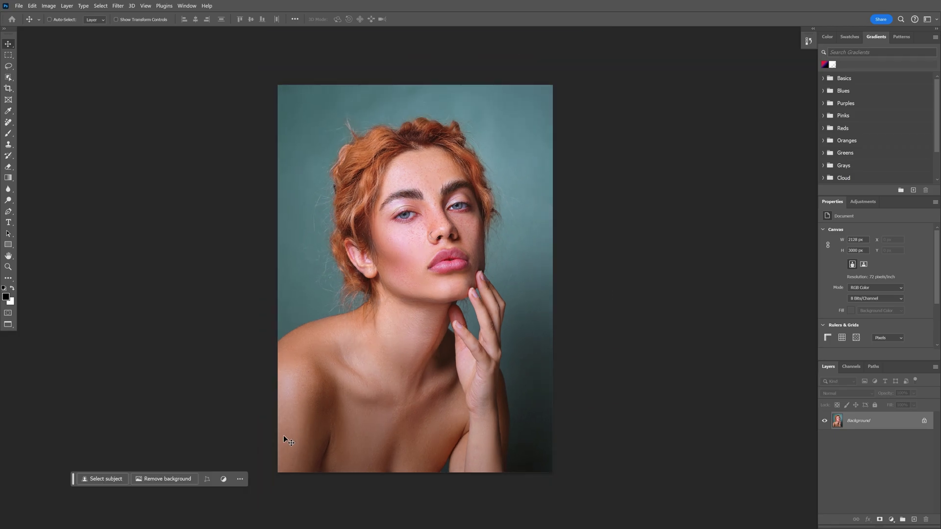
# Hide the Contextual Task Bar and turn its display back on
pyautogui.click(241, 479)
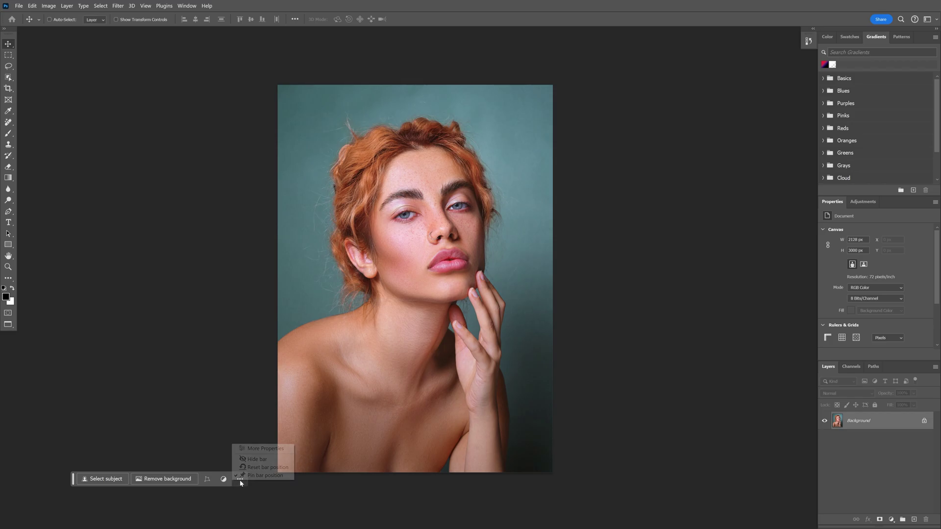
pyautogui.click(263, 462)
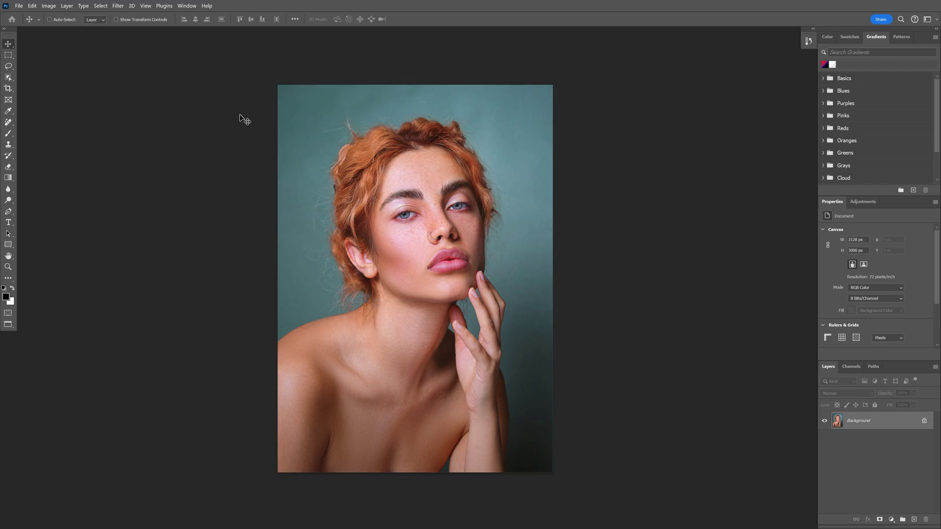
pyautogui.click(184, 6)
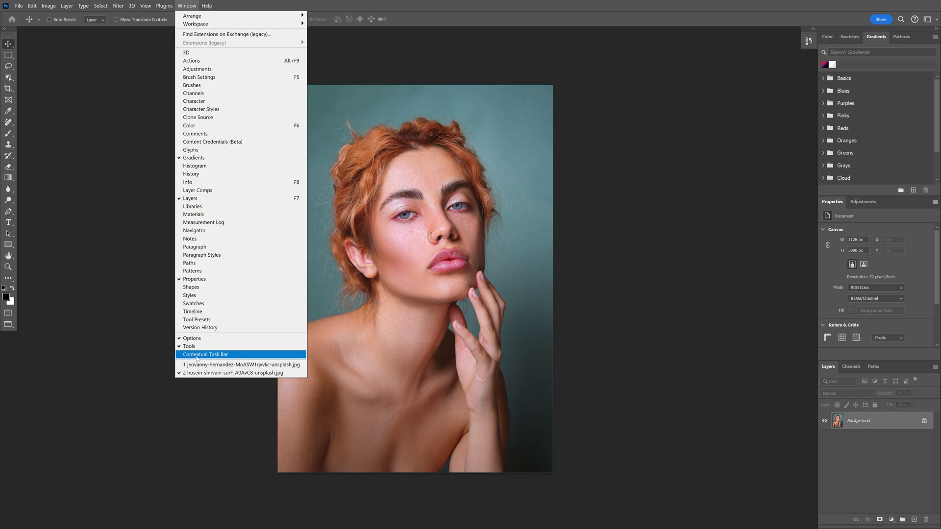
pyautogui.click(223, 357)
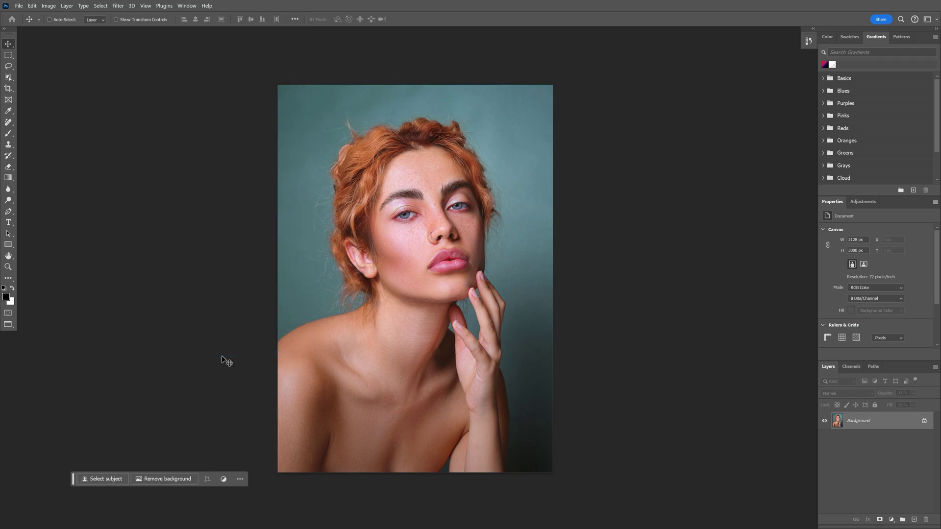
# Duplicate the portrait's Background layer
pyautogui.hotkey('ctrl', '0')
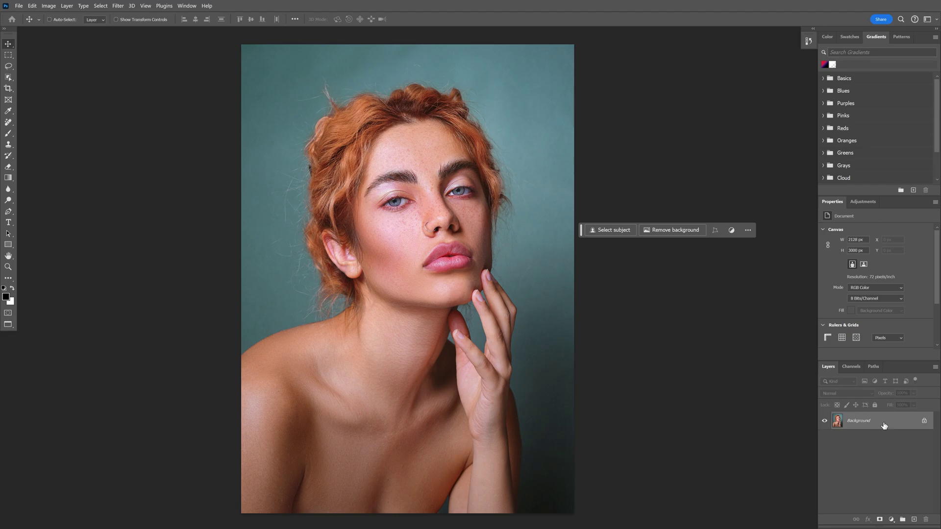
pyautogui.hotkey('ctrl', 'j')
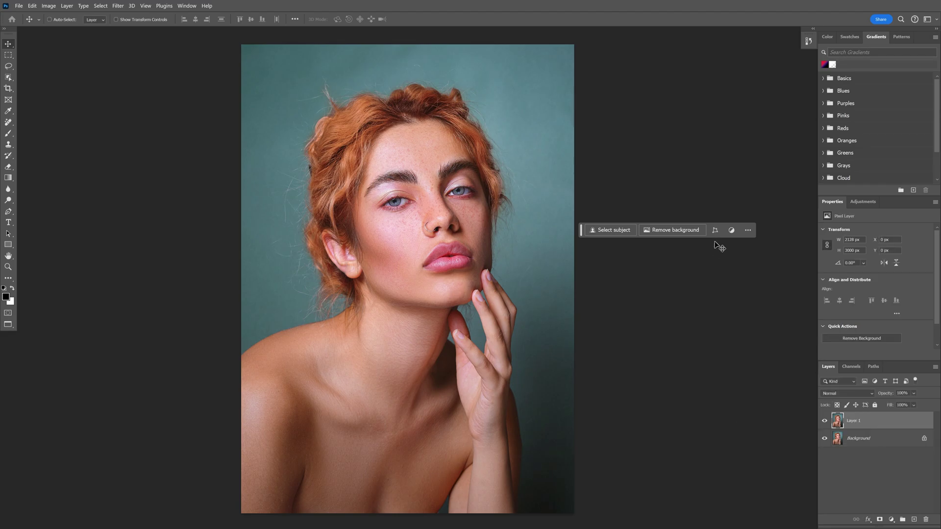
# Flip the duplicated portrait layer horizontally and vertically in a free transform
pyautogui.click(715, 234)
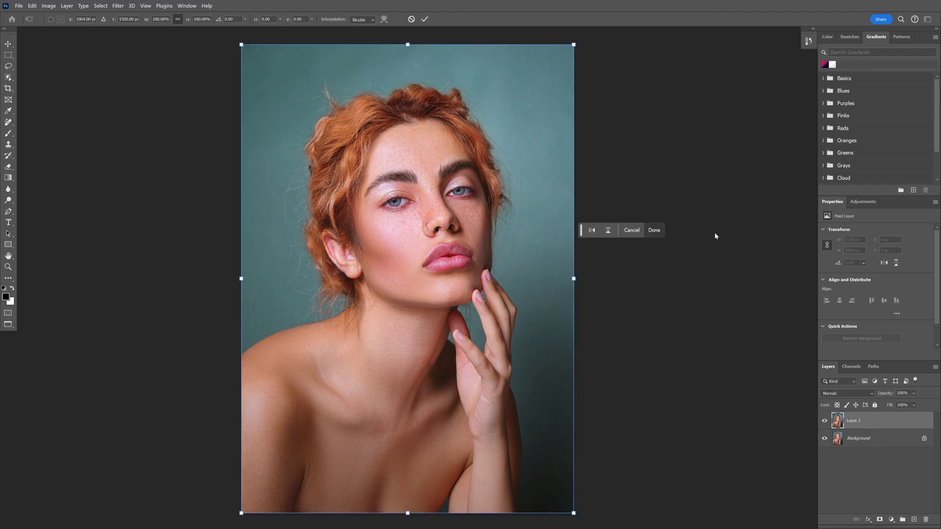
pyautogui.click(591, 230)
pyautogui.click(608, 230)
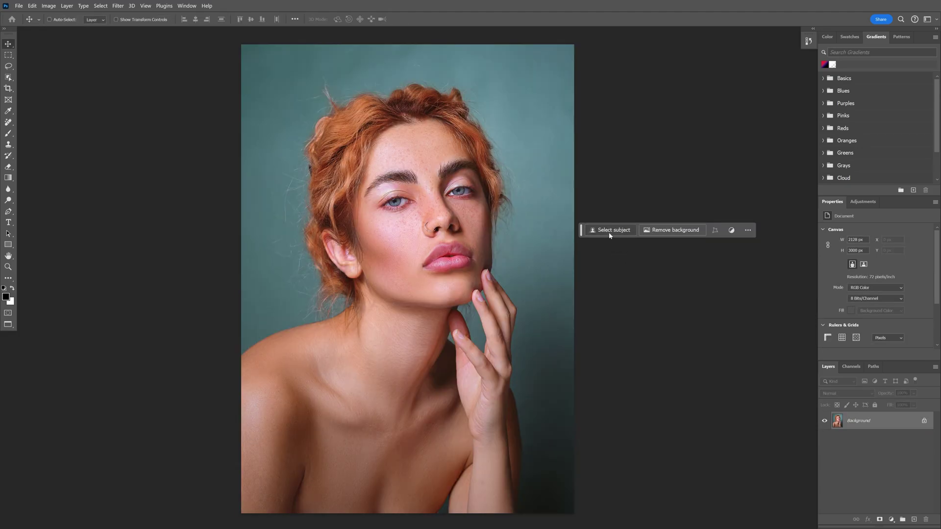
# Remove the portrait's background so that only the woman stays visible through a layer mask
pyautogui.click(610, 235)
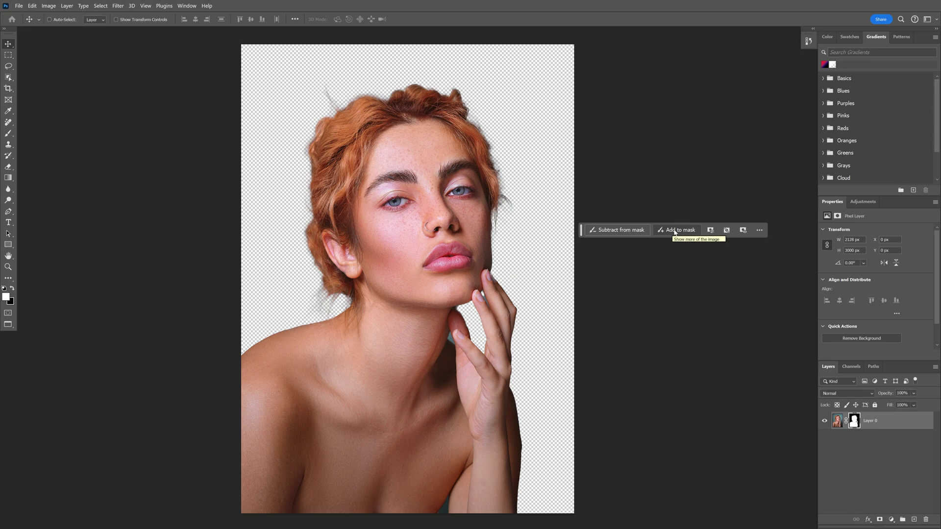
# Try brushing parts of the face and hair out of the mask, undo each stroke, and try adding background back beside the hair
pyautogui.click(608, 234)
pyautogui.moveTo(488, 250)
pyautogui.mouseDown()
pyautogui.moveTo(504, 178)
pyautogui.moveTo(446, 144)
pyautogui.mouseUp()
pyautogui.hotkey('ctrl', 'z')
pyautogui.moveTo(522, 196)
pyautogui.mouseDown()
pyautogui.moveTo(512, 196)
pyautogui.moveTo(517, 209)
pyautogui.moveTo(500, 145)
pyautogui.moveTo(485, 152)
pyautogui.mouseUp()
pyautogui.hotkey('ctrl', 'z')
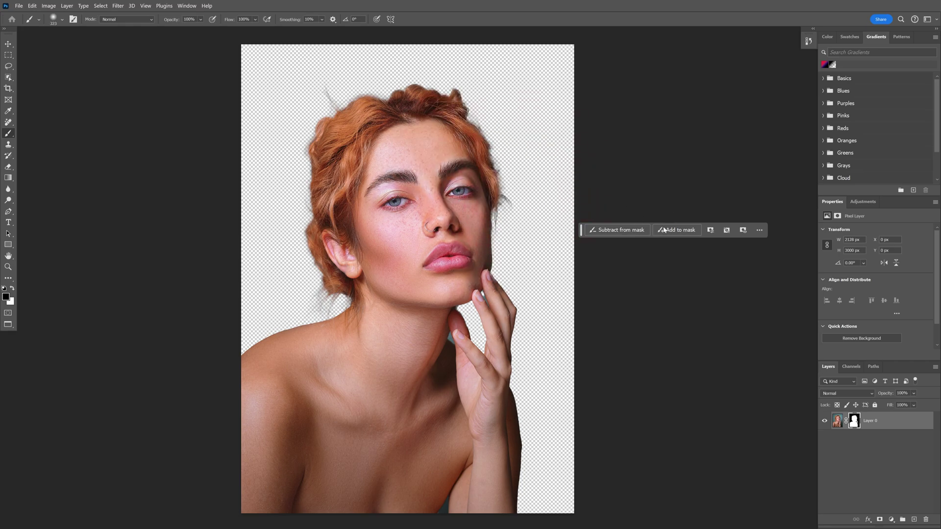
pyautogui.click(688, 234)
pyautogui.moveTo(520, 189)
pyautogui.mouseDown()
pyautogui.moveTo(466, 94)
pyautogui.moveTo(378, 84)
pyautogui.moveTo(320, 133)
pyautogui.moveTo(399, 45)
pyautogui.moveTo(550, 46)
pyautogui.moveTo(508, 132)
pyautogui.moveTo(517, 171)
pyautogui.mouseUp()
# Disable and re-enable the portrait's layer mask, and try lowering its density so the background shows through
pyautogui.click(727, 231)
pyautogui.click(728, 231)
pyautogui.click(712, 231)
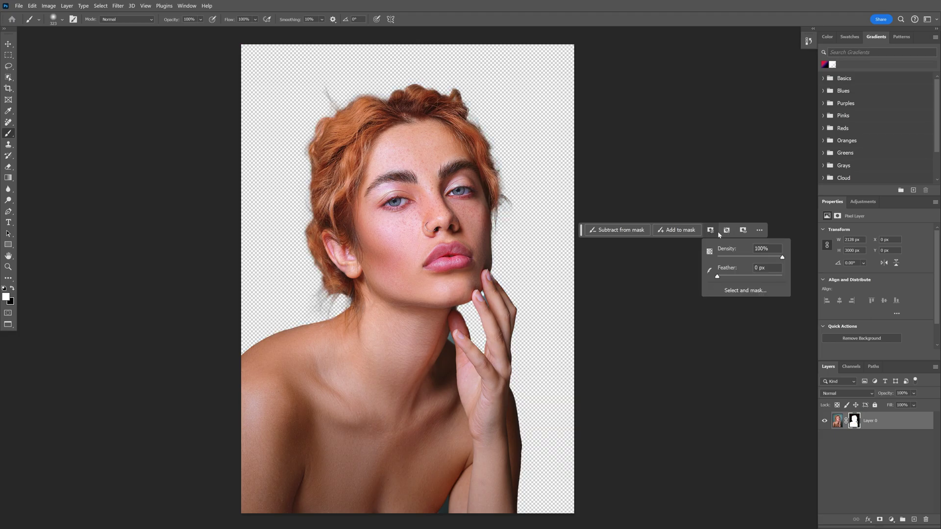
pyautogui.moveTo(777, 257); pyautogui.dragTo(733, 258)
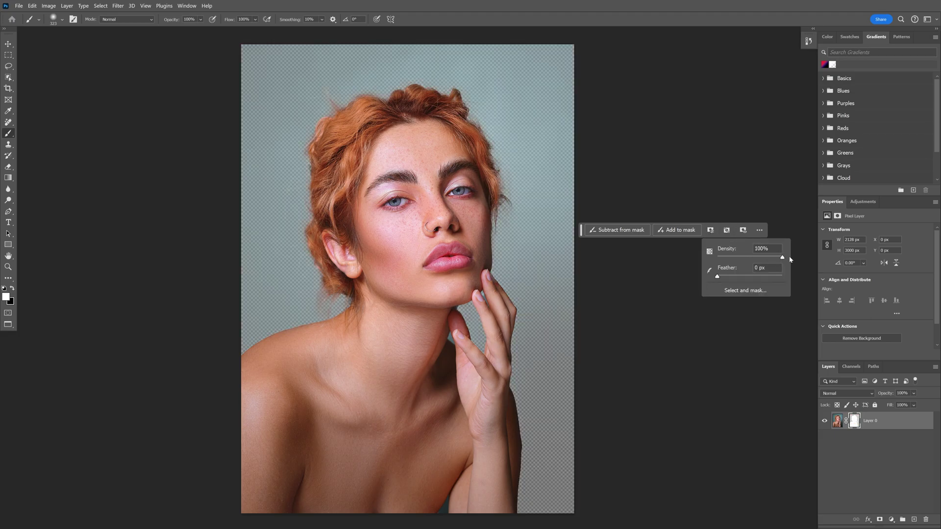
# Preview the portrait's layer mask in different mask views, including the red overlay
pyautogui.click(743, 230)
pyautogui.click(743, 230)
pyautogui.click(752, 258)
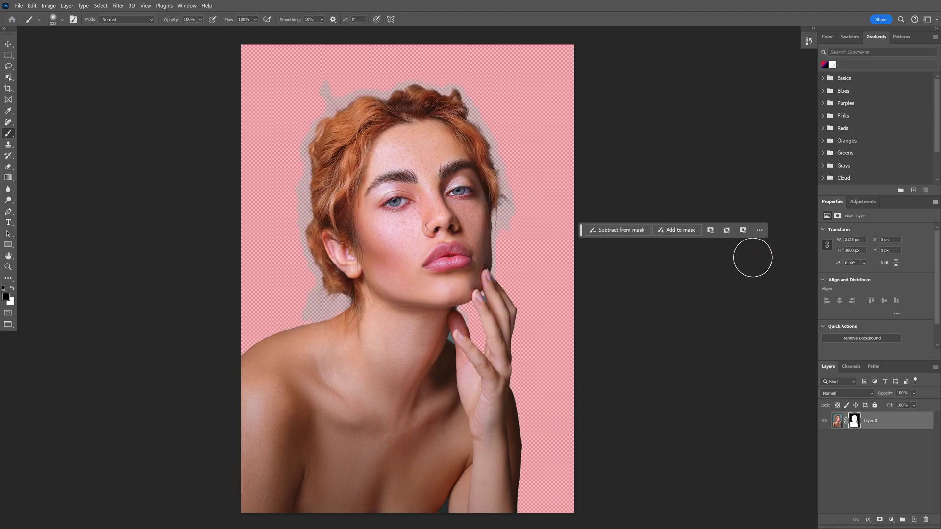
pyautogui.click(743, 230)
pyautogui.click(754, 242)
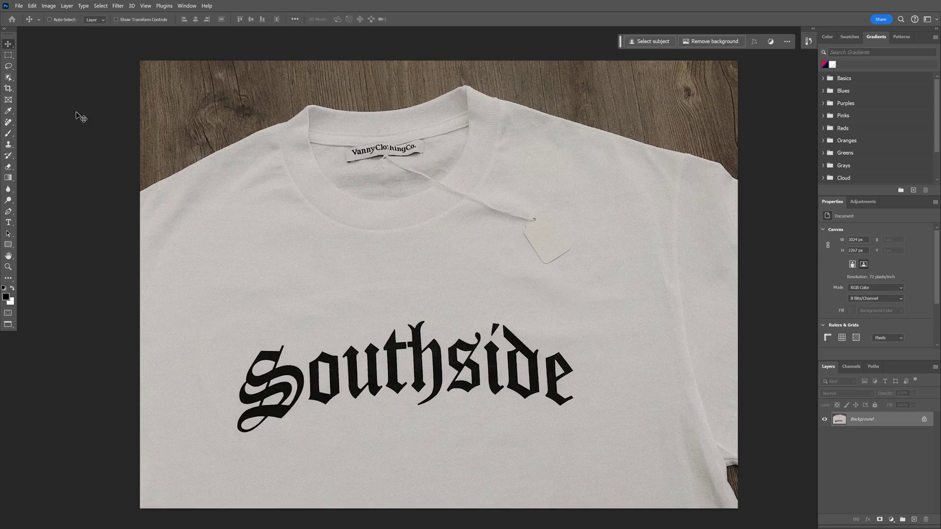
# In the T-shirt photo, paint over the lowercase s in "Southside" using the Remove Tool with removal after each stroke enabled
pyautogui.click(11, 126)
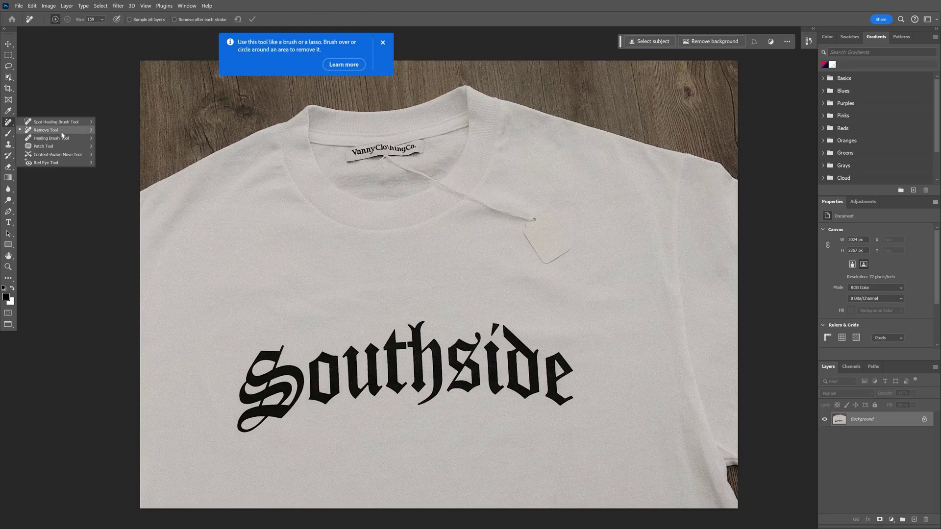
pyautogui.click(64, 133)
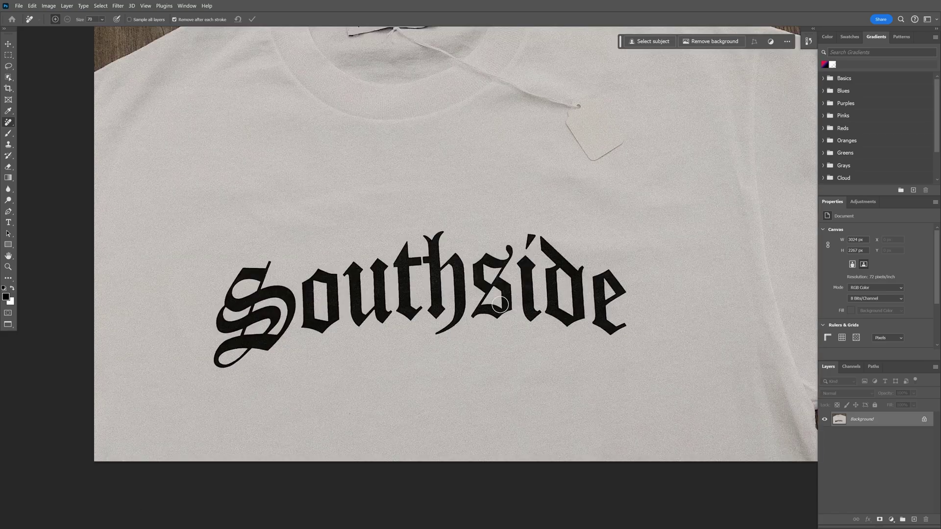
pyautogui.scroll(5, 431, 293)
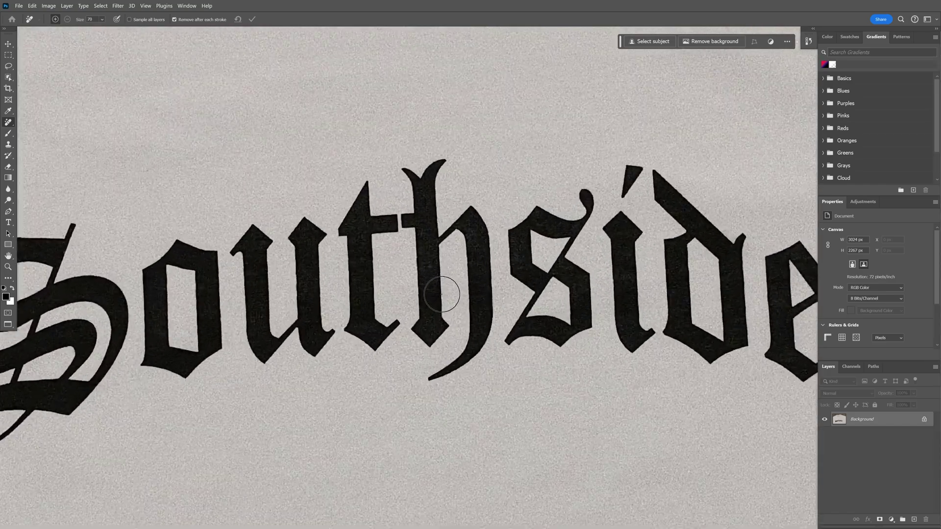
pyautogui.moveTo(598, 251); pyautogui.dragTo(542, 248)
pyautogui.moveTo(529, 189)
pyautogui.mouseDown()
pyautogui.moveTo(504, 224)
pyautogui.moveTo(482, 216)
pyautogui.moveTo(463, 230)
pyautogui.moveTo(463, 260)
pyautogui.moveTo(522, 286)
pyautogui.moveTo(525, 323)
pyautogui.moveTo(495, 341)
pyautogui.moveTo(465, 332)
pyautogui.moveTo(502, 270)
pyautogui.mouseUp()
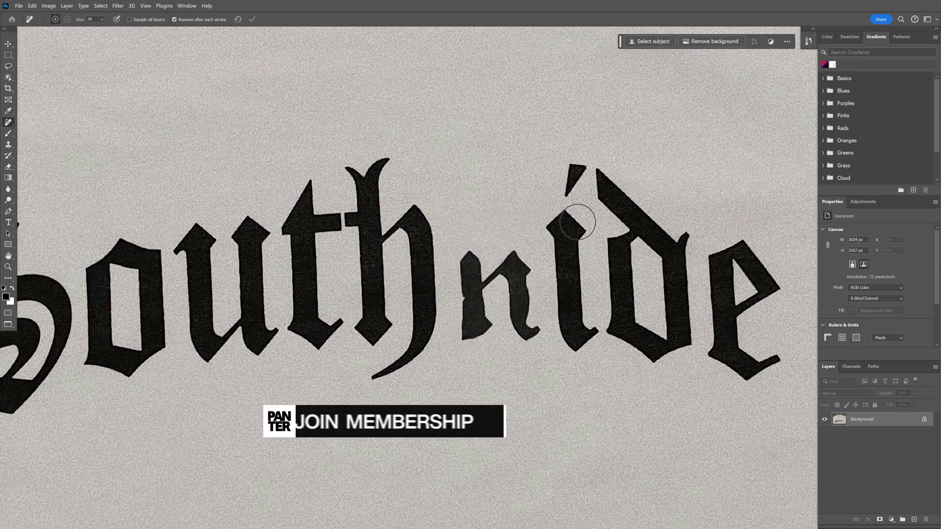
# Paint out the leftover n-shaped mark between "South" and "ide" with the Remove Tool
pyautogui.scroll(-3, 577, 222)
pyautogui.scroll(3, 577, 222)
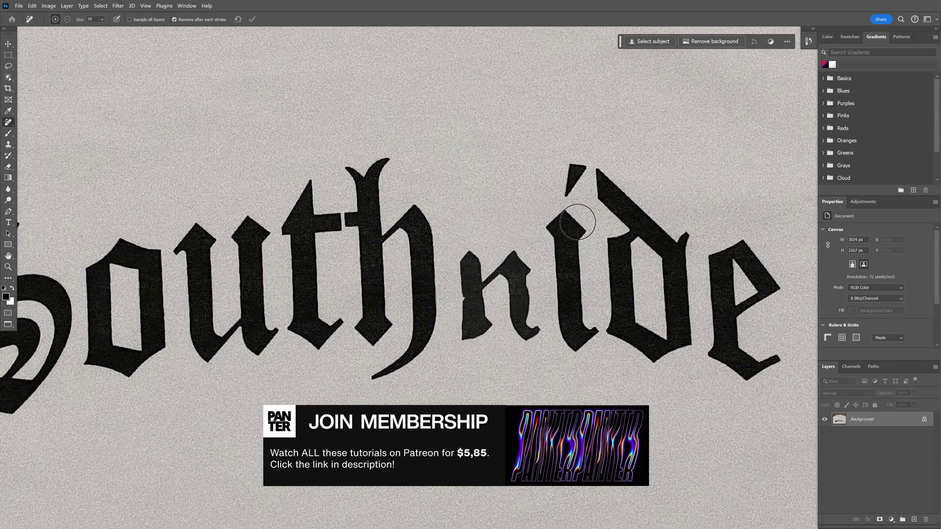
pyautogui.scroll(-2, 577, 222)
pyautogui.moveTo(526, 248)
pyautogui.mouseDown()
pyautogui.moveTo(538, 315)
pyautogui.moveTo(525, 254)
pyautogui.moveTo(500, 273)
pyautogui.moveTo(488, 250)
pyautogui.moveTo(493, 301)
pyautogui.moveTo(497, 285)
pyautogui.moveTo(489, 326)
pyautogui.moveTo(485, 261)
pyautogui.moveTo(520, 304)
pyautogui.mouseUp()
pyautogui.moveTo(507, 272)
pyautogui.mouseDown()
pyautogui.moveTo(488, 320)
pyautogui.moveTo(500, 308)
pyautogui.moveTo(486, 313)
pyautogui.moveTo(483, 301)
pyautogui.moveTo(498, 277)
pyautogui.mouseUp()
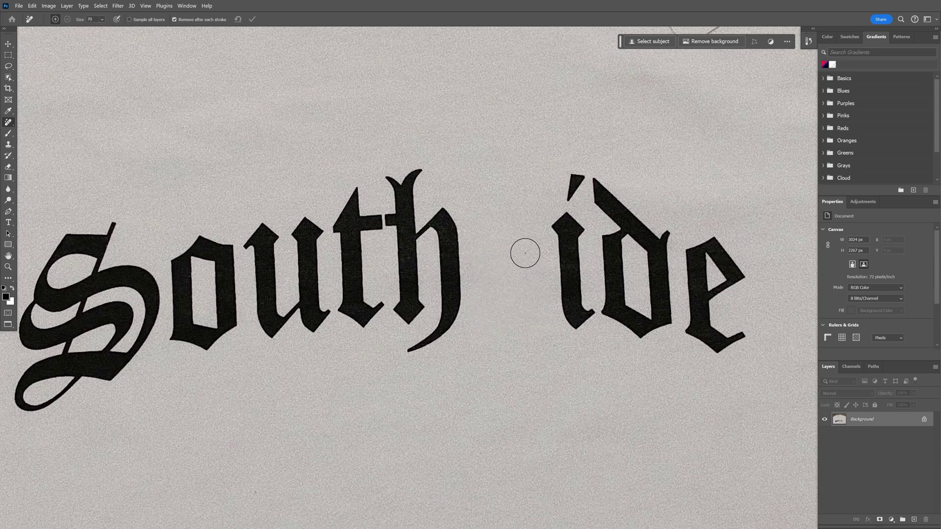
# Turn off removal after each stroke, paint over the letters i and e, and remove both in one pass
pyautogui.scroll(-3, 525, 253)
pyautogui.scroll(2, 475, 239)
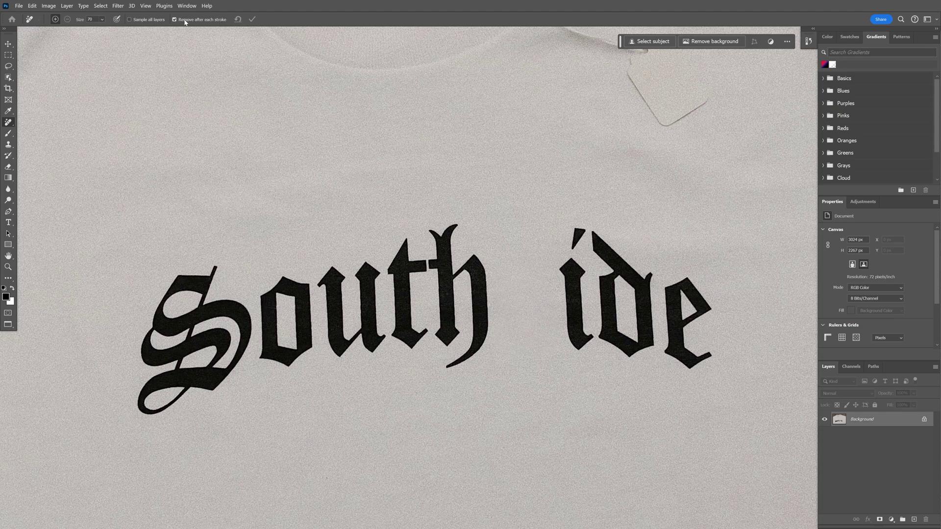
pyautogui.scroll(2, 487, 184)
pyautogui.moveTo(490, 169)
pyautogui.mouseDown()
pyautogui.moveTo(500, 319)
pyautogui.moveTo(488, 332)
pyautogui.moveTo(472, 231)
pyautogui.mouseUp()
pyautogui.moveTo(661, 255)
pyautogui.mouseDown()
pyautogui.moveTo(636, 269)
pyautogui.moveTo(632, 353)
pyautogui.moveTo(689, 365)
pyautogui.moveTo(679, 291)
pyautogui.mouseUp()
pyautogui.click(253, 20)
pyautogui.scroll(-3, 575, 163)
pyautogui.scroll(3, 574, 163)
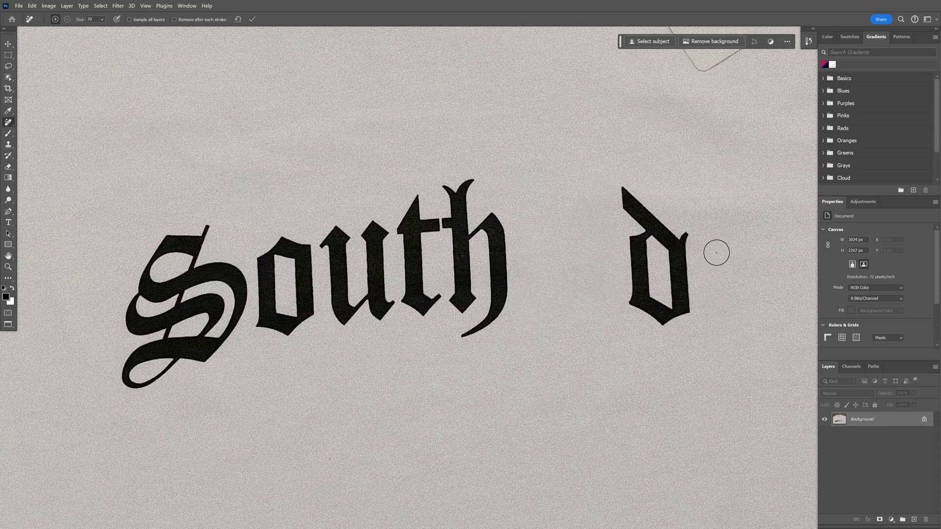
# Add a new layer, enable sampling of all layers, and remove the letter d onto that layer with the Remove Tool
pyautogui.click(915, 520)
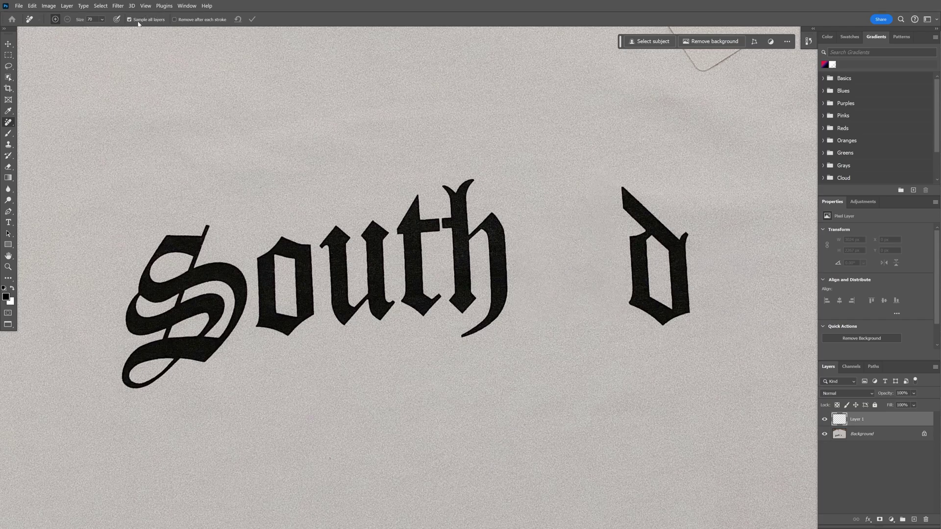
pyautogui.scroll(3, 724, 276)
pyautogui.moveTo(724, 277); pyautogui.dragTo(660, 266)
pyautogui.moveTo(500, 131)
pyautogui.mouseDown()
pyautogui.moveTo(597, 208)
pyautogui.moveTo(542, 324)
pyautogui.mouseUp()
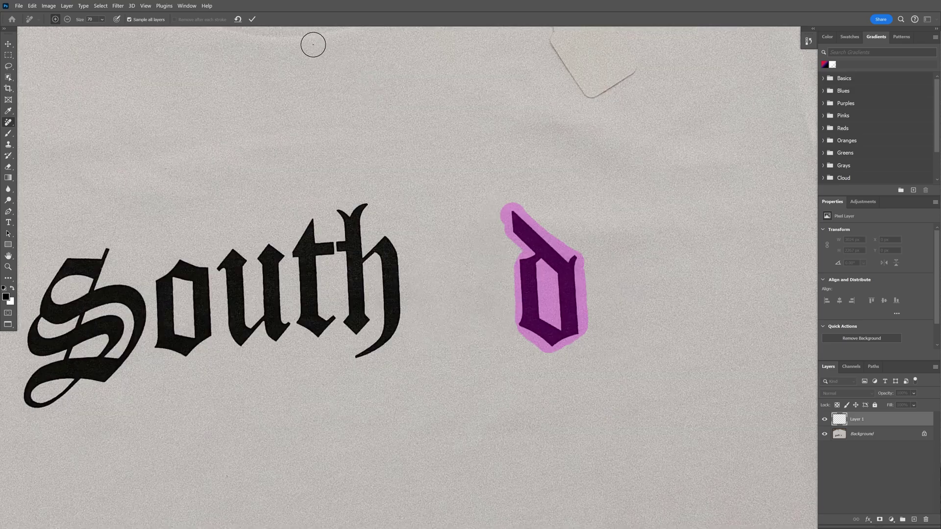
pyautogui.click(253, 19)
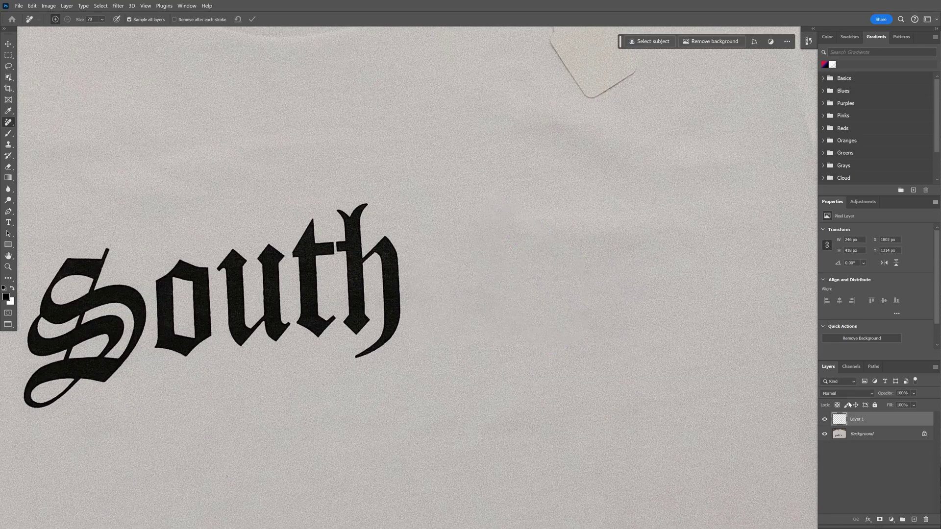
# Hide and re-show the retouching layer to compare the T-shirt with and without the last removal
pyautogui.click(826, 421)
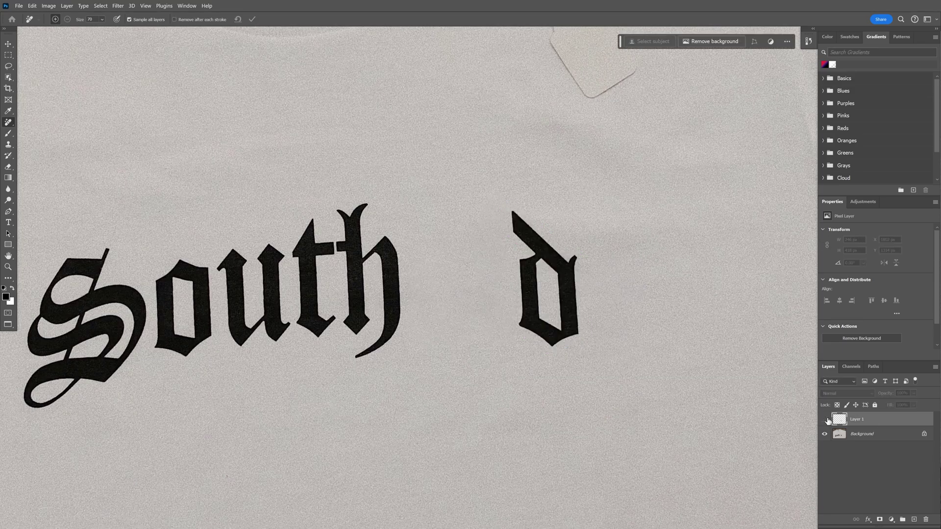
pyautogui.click(825, 420)
pyautogui.hotkey('ctrl', '0')
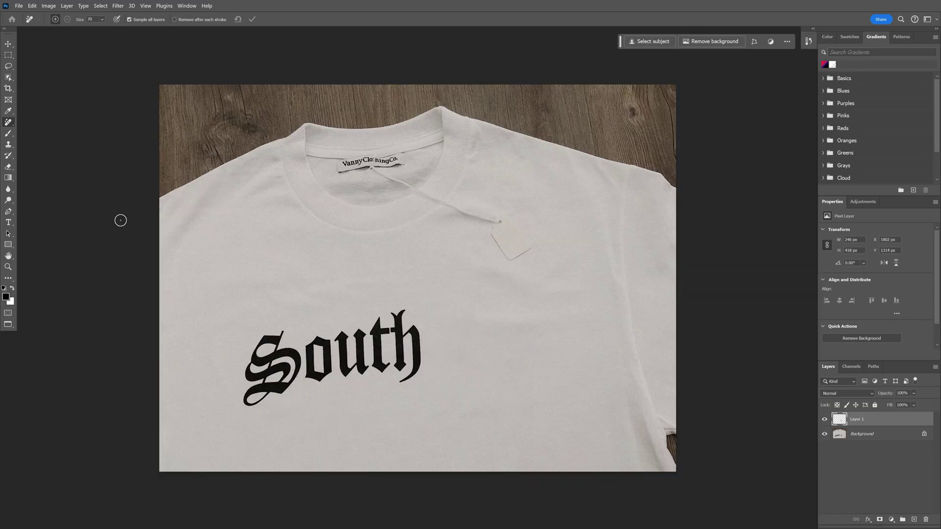
# Draw a red-to-purple-to-black gradient across the T-shirt photo as a gradient fill layer and switch its style to radial
pyautogui.click(9, 179)
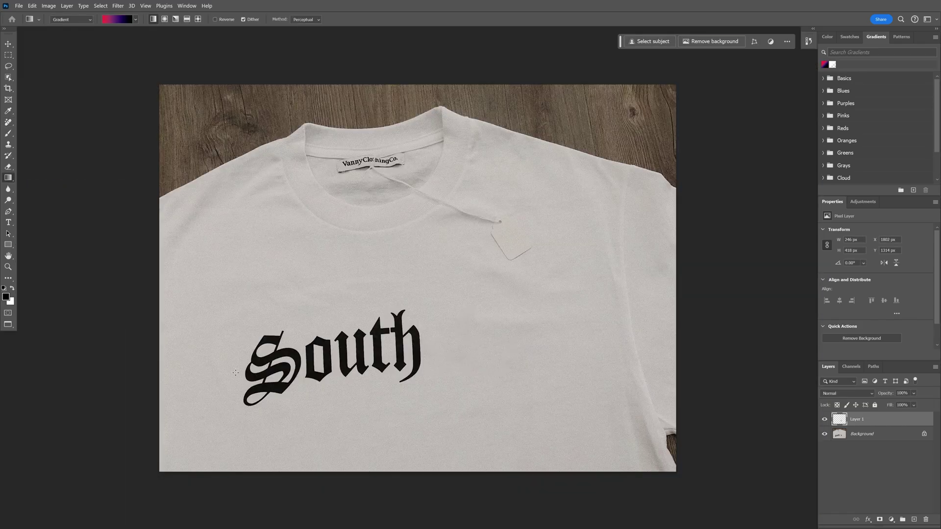
pyautogui.moveTo(188, 436); pyautogui.dragTo(544, 183)
pyautogui.click(164, 19)
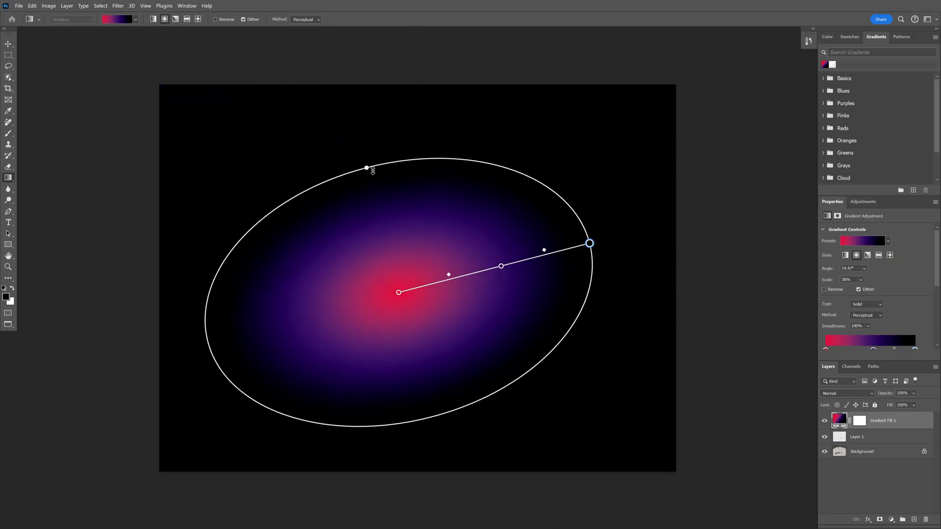
# Reshape the radial gradient on the canvas, shifting its purple stop outward and enlarging it to about 52% scale at about a 16° angle
pyautogui.moveTo(370, 171)
pyautogui.mouseDown()
pyautogui.moveTo(360, 82)
pyautogui.moveTo(370, 179)
pyautogui.mouseUp()
pyautogui.moveTo(589, 243); pyautogui.dragTo(561, 249)
pyautogui.moveTo(486, 270)
pyautogui.mouseDown()
pyautogui.moveTo(457, 277)
pyautogui.moveTo(493, 268)
pyautogui.mouseUp()
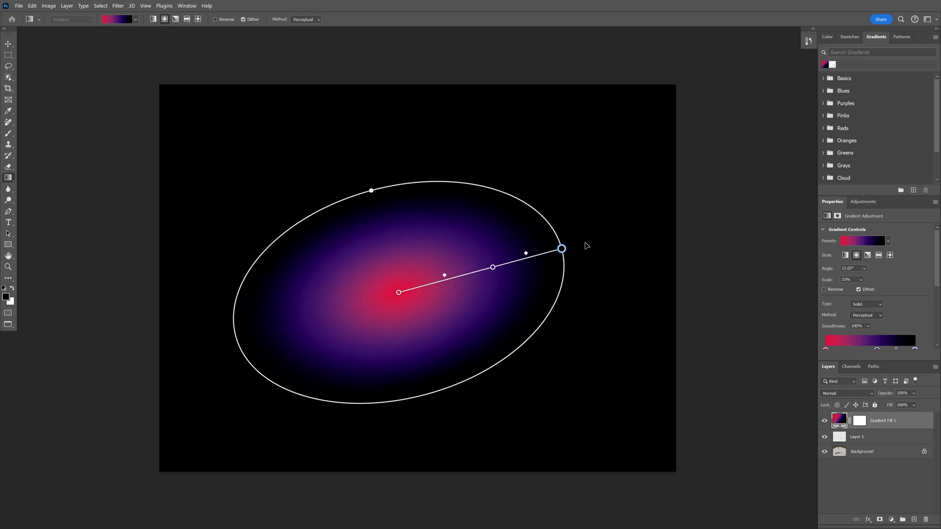
pyautogui.moveTo(562, 249); pyautogui.dragTo(658, 218)
pyautogui.press('v')
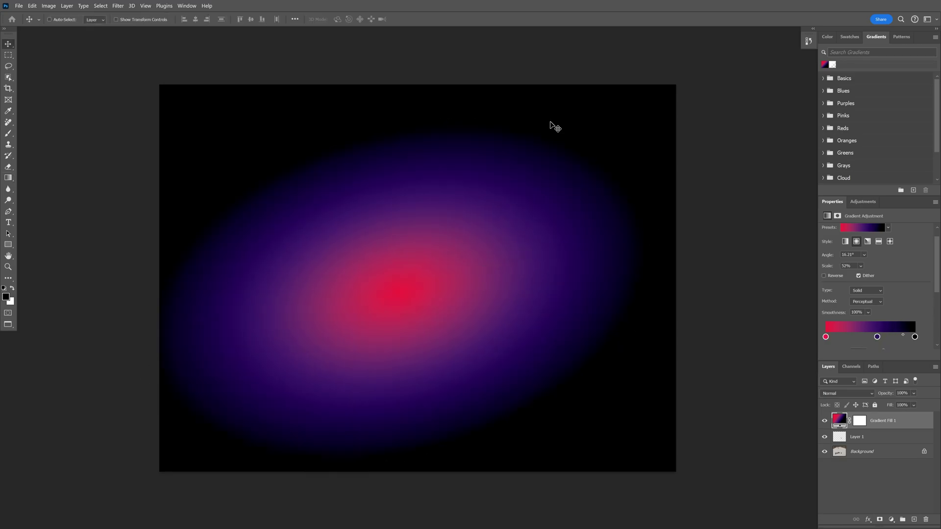